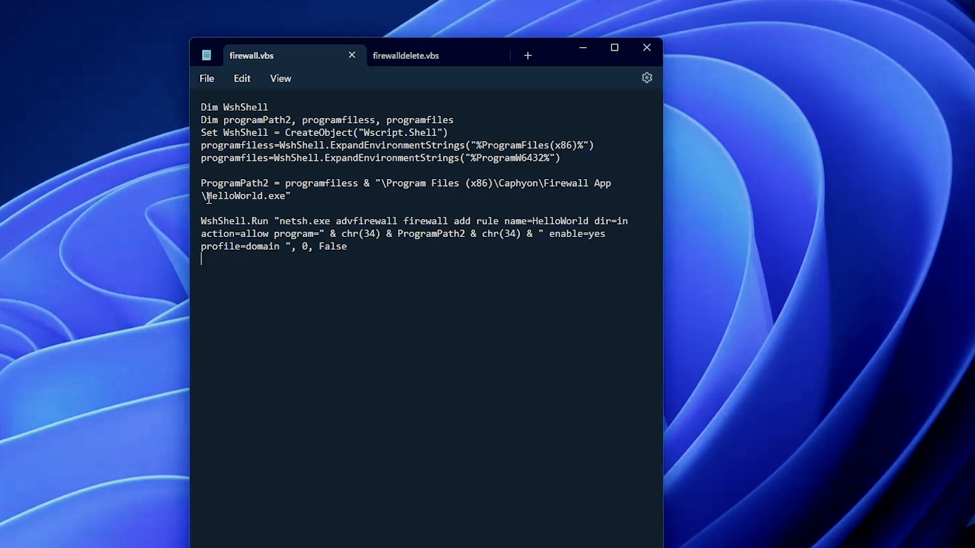
- Review the netsh rule command in firewall.vbs, examining its name, direction, action, program, enable and profile parameters
left_click(308, 205)
left_click_drag(336, 221, 344, 223)
left_click_drag(464, 220, 483, 222)
left_click(483, 222)
left_click_drag(533, 221, 547, 219)
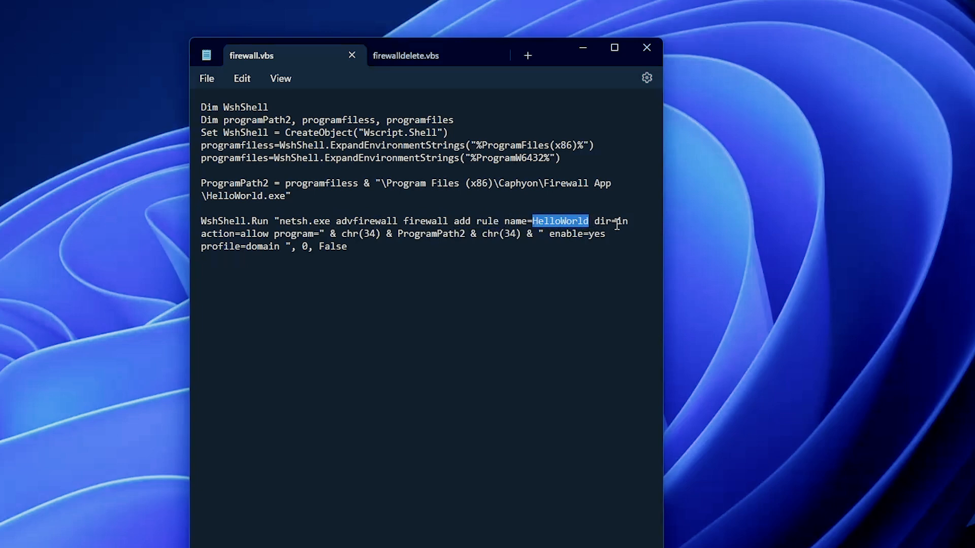
left_click_drag(611, 221, 627, 223)
left_click(634, 223)
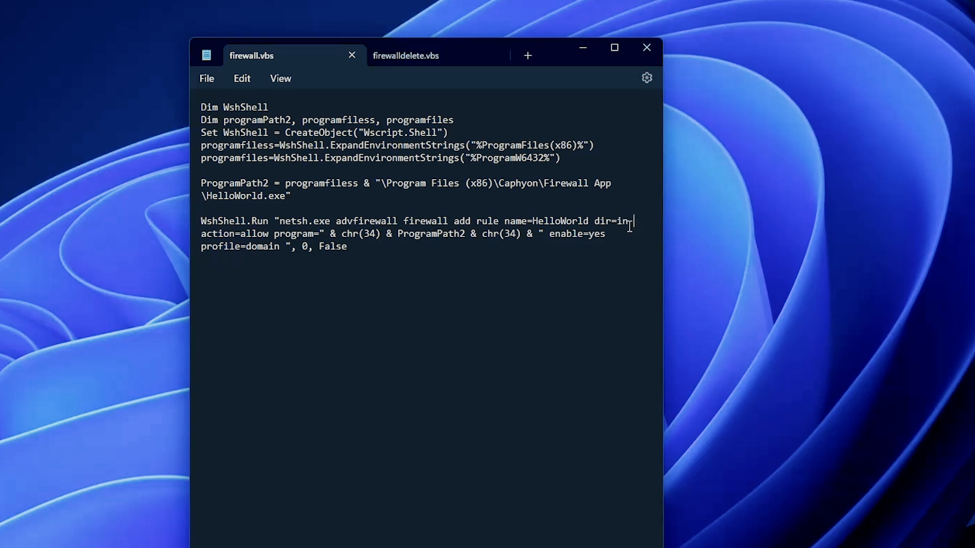
left_click_drag(227, 233, 251, 237)
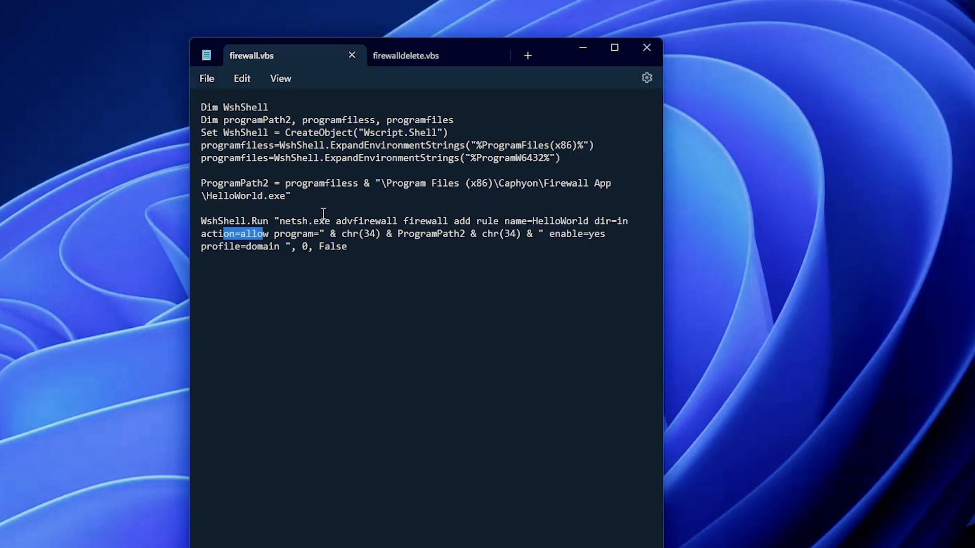
left_click(408, 236)
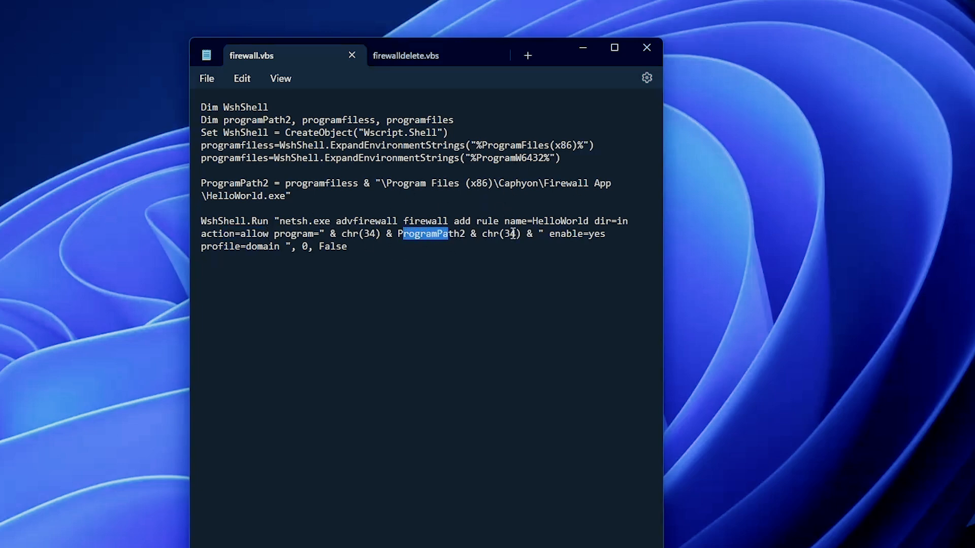
left_click_drag(550, 235, 606, 237)
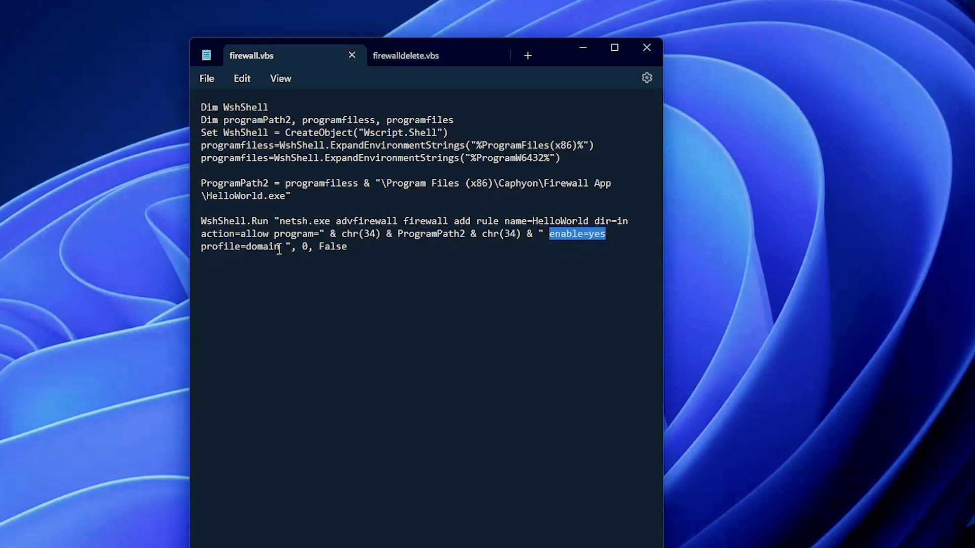
left_click_drag(280, 247, 273, 247)
left_click(266, 264)
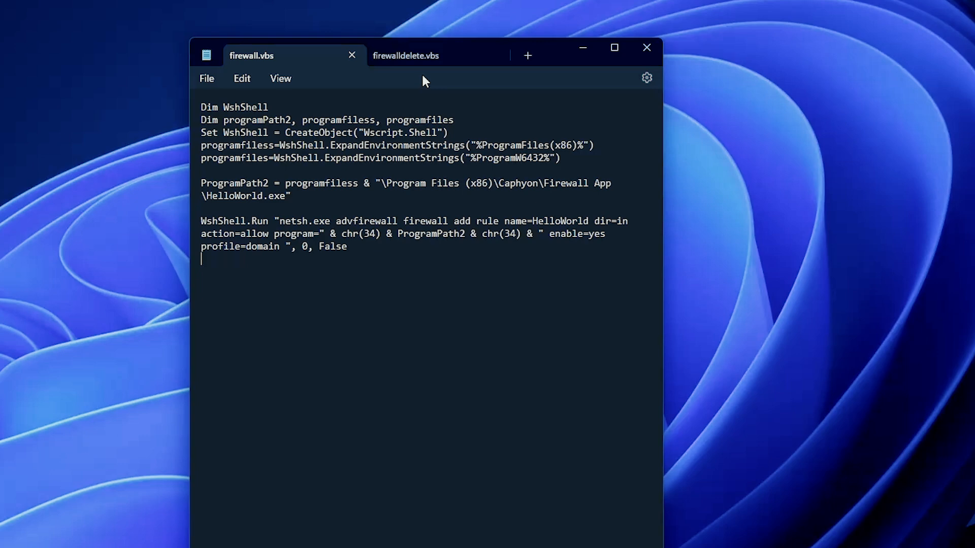
- Switch to the firewalldelete.vbs script to view its delete-rule command
left_click(418, 54)
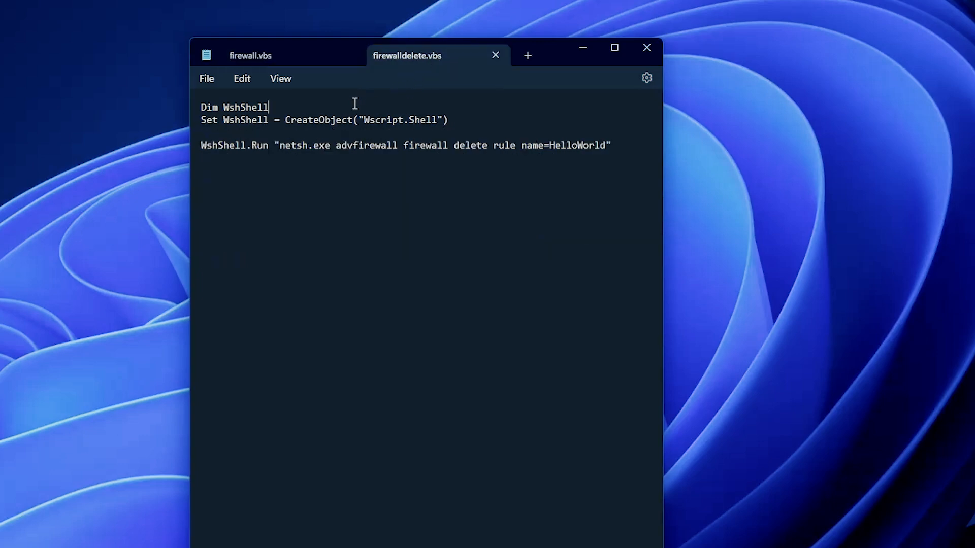
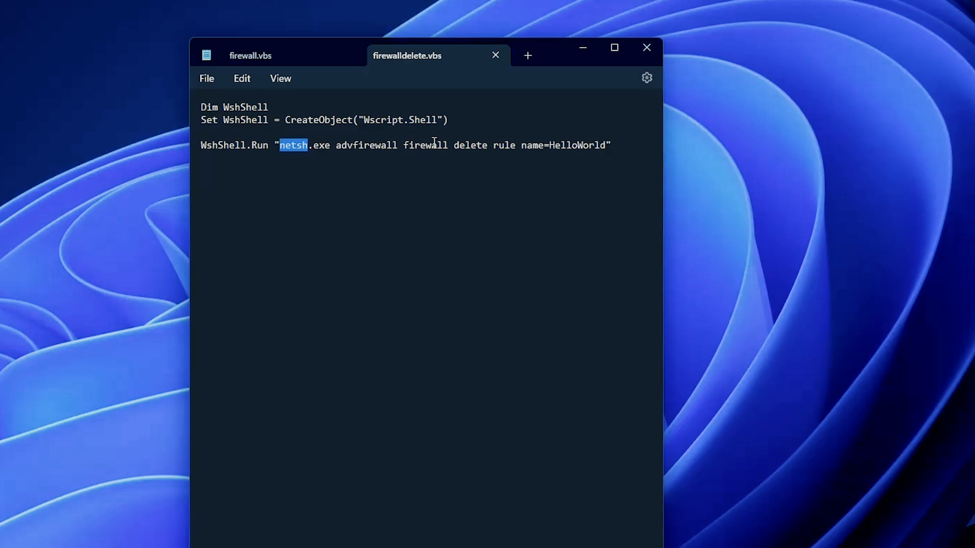
- Review the delete-rule name parameter in firewalldelete.vbs and the program path argument of the add-rule command in firewall.vbs
left_click(454, 145)
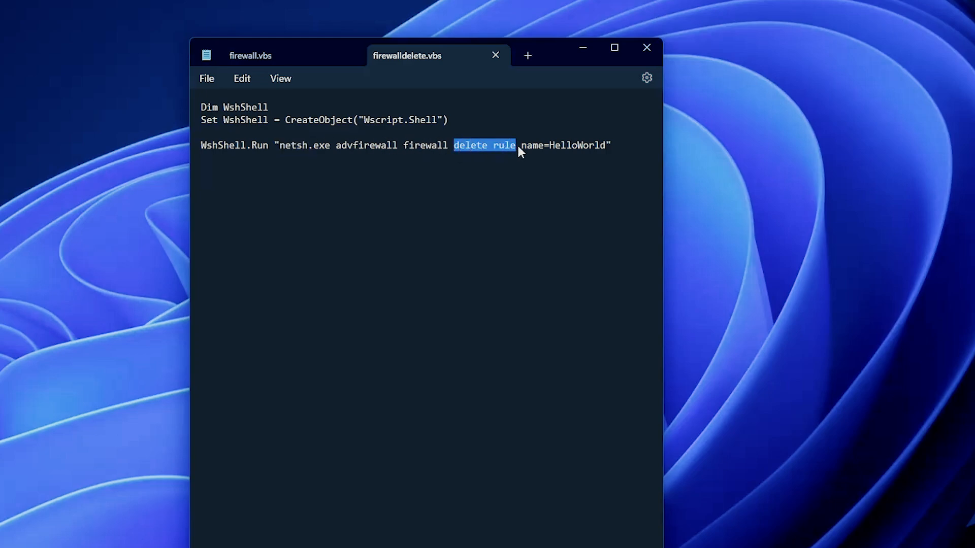
left_click_drag(526, 146, 577, 147)
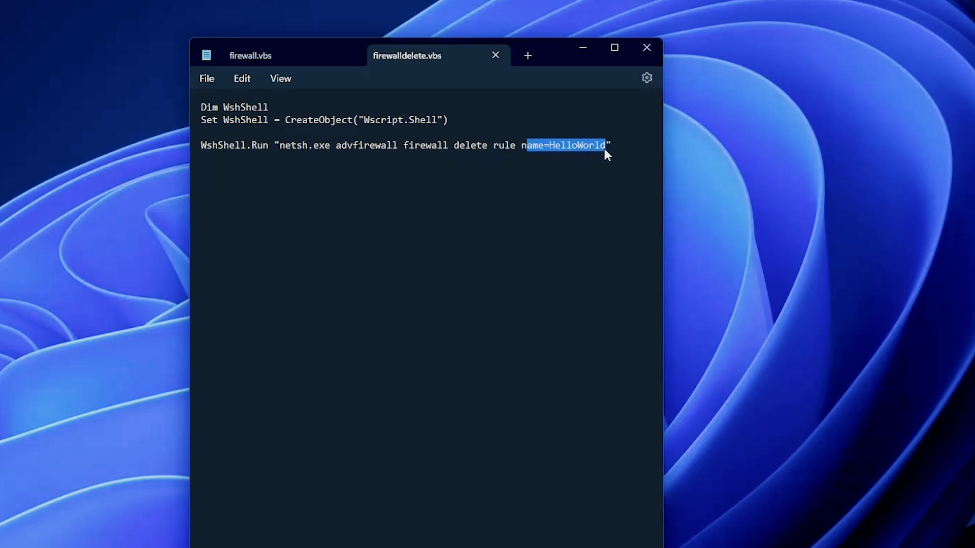
left_click(249, 54)
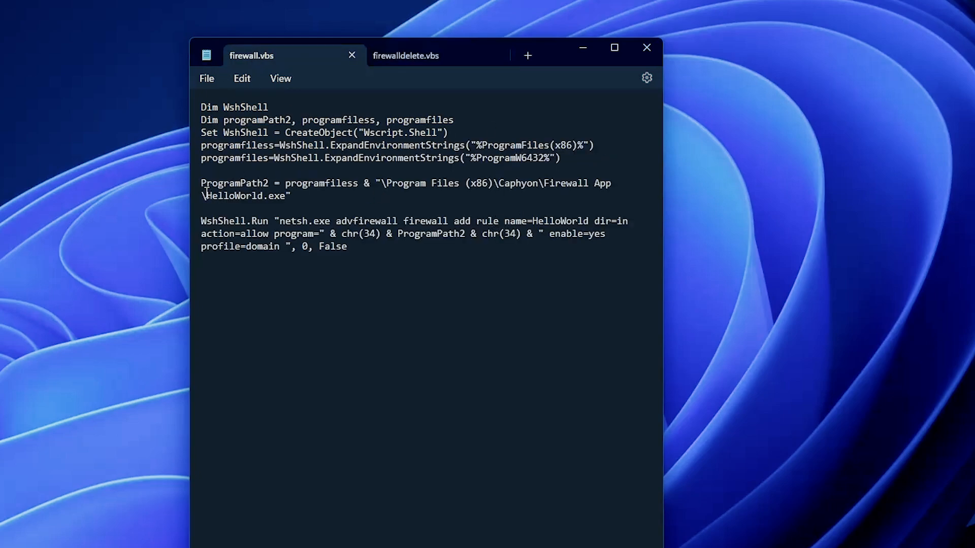
double_click(551, 222)
left_click(541, 242)
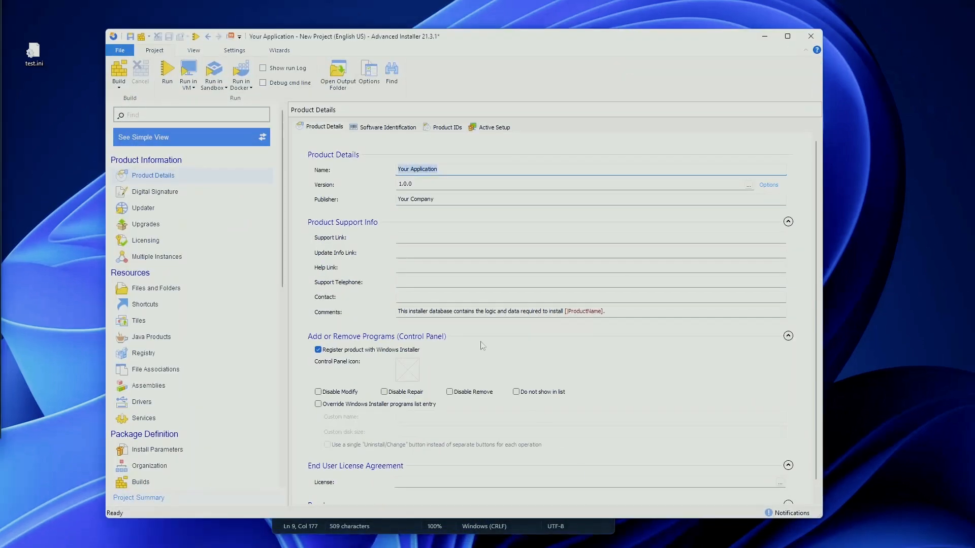
- Add a Launch attached file custom action that runs firewall.vbs from the Desktop
scroll(229, 342, "down", 6)
left_click(174, 463)
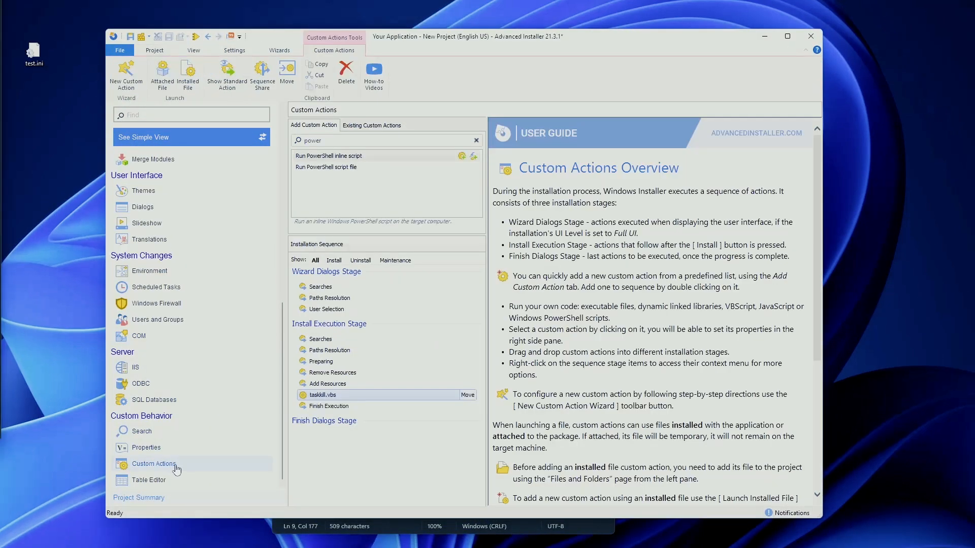
left_click(477, 141)
double_click(358, 156)
left_click(300, 161)
key("f")
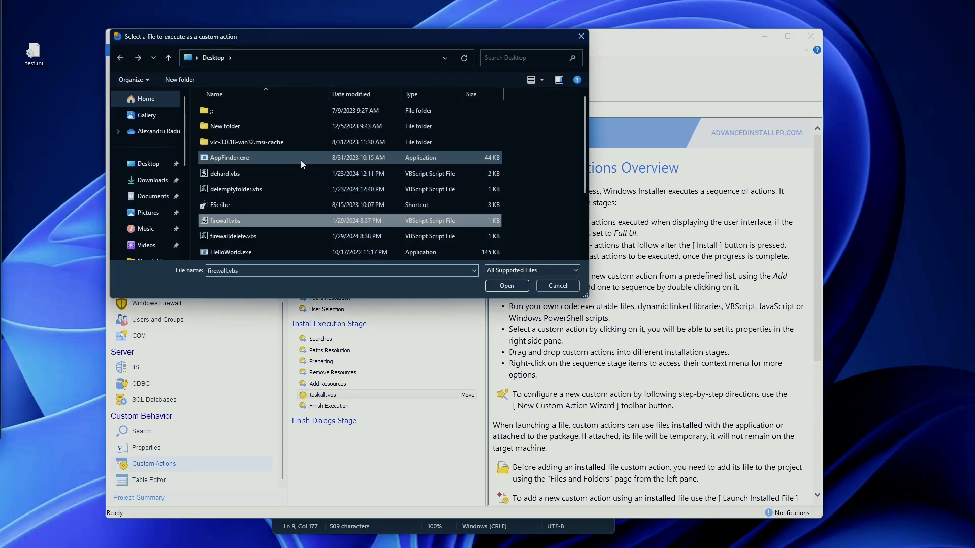
double_click(236, 222)
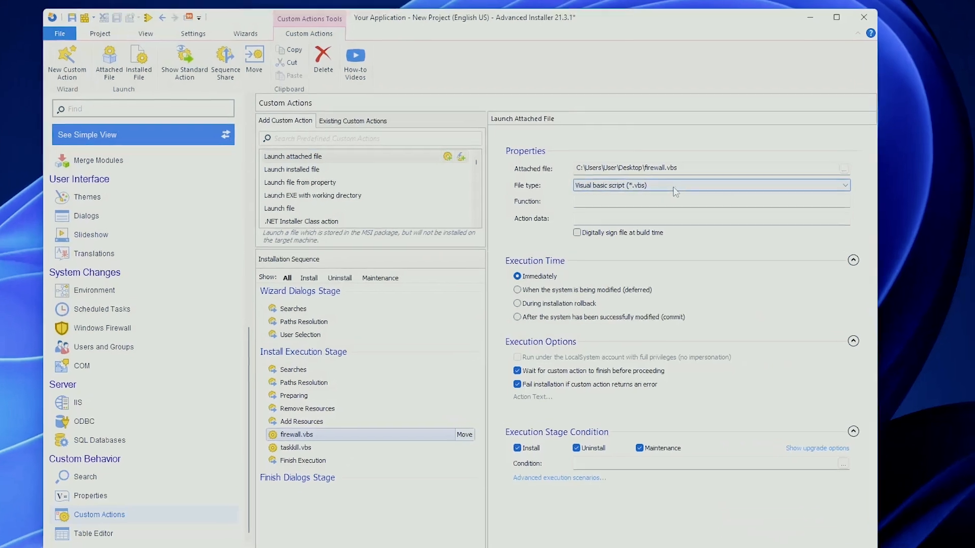
- Set the firewall.vbs action to run deferred, when the system is being modified, and clear its Uninstall condition
left_click(544, 290)
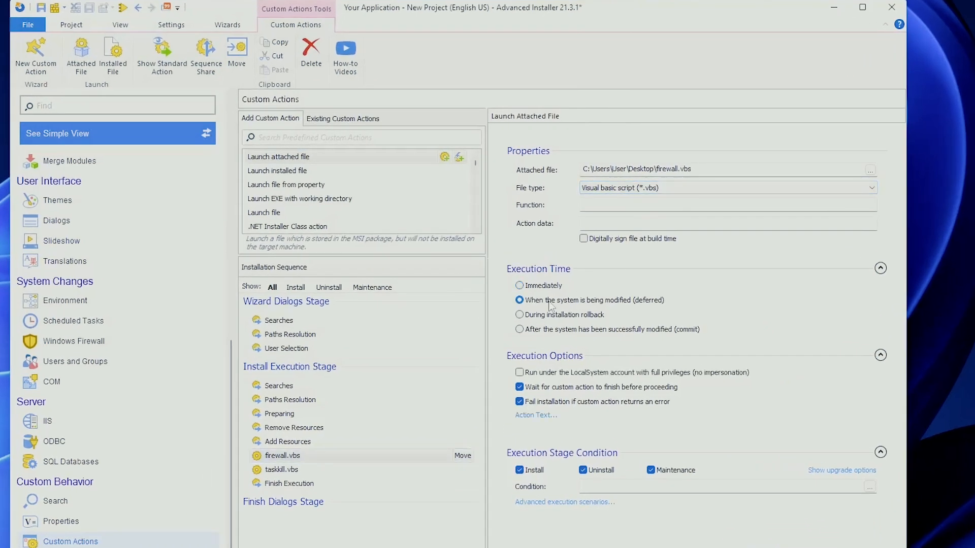
left_click(585, 470)
- Add another Launch attached file custom action that runs firewalldelete.vbs from the Desktop
double_click(339, 154)
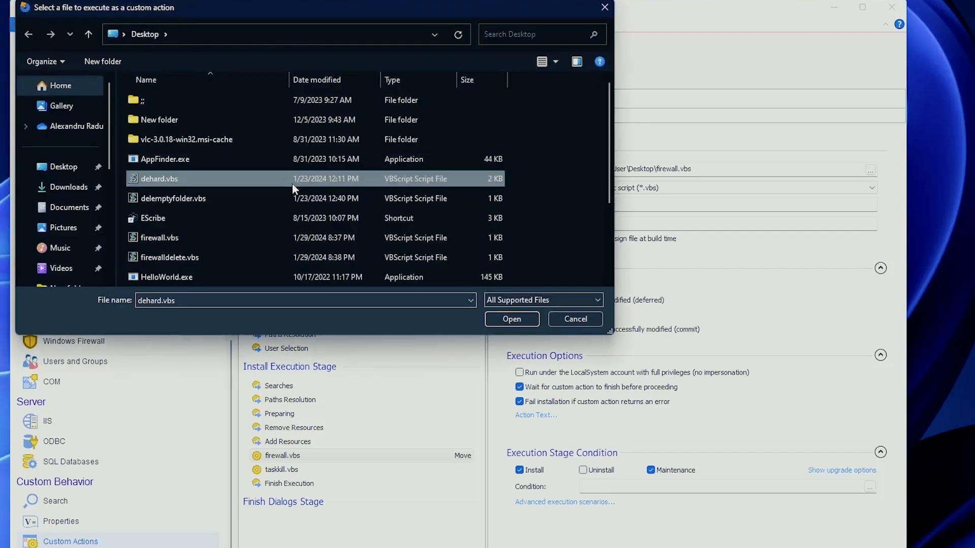
key("f")
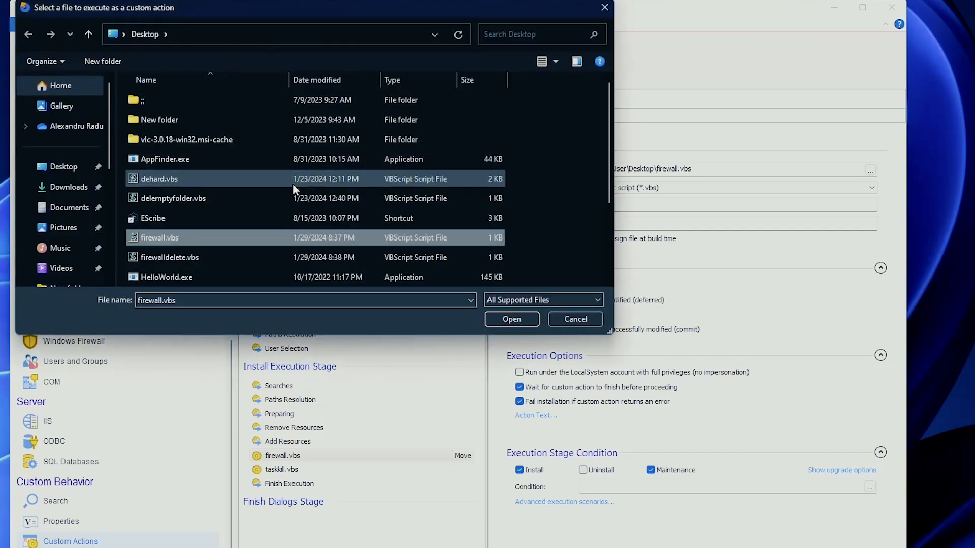
left_click(205, 258)
left_click(512, 319)
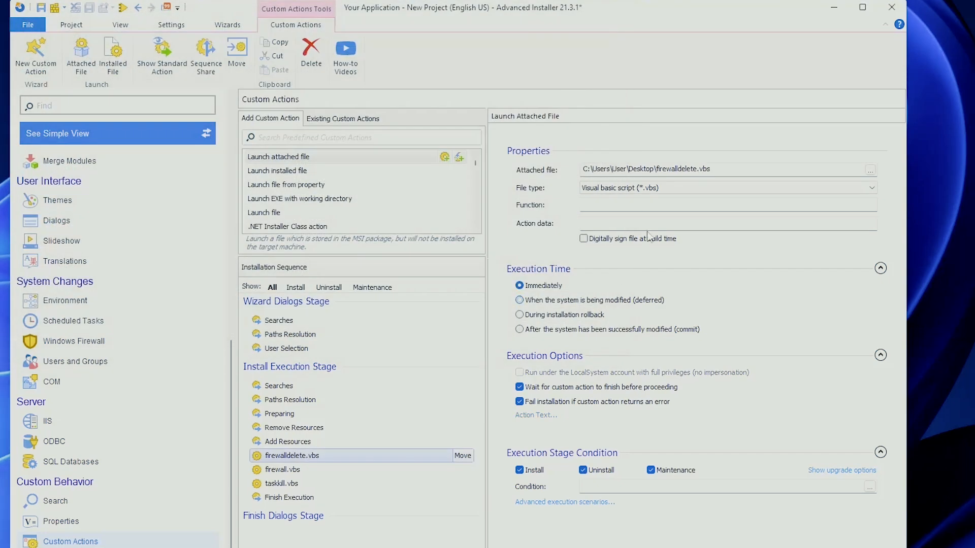
- Set the firewalldelete.vbs action to run deferred and only on Uninstall, clearing Install and Maintenance
left_click(545, 301)
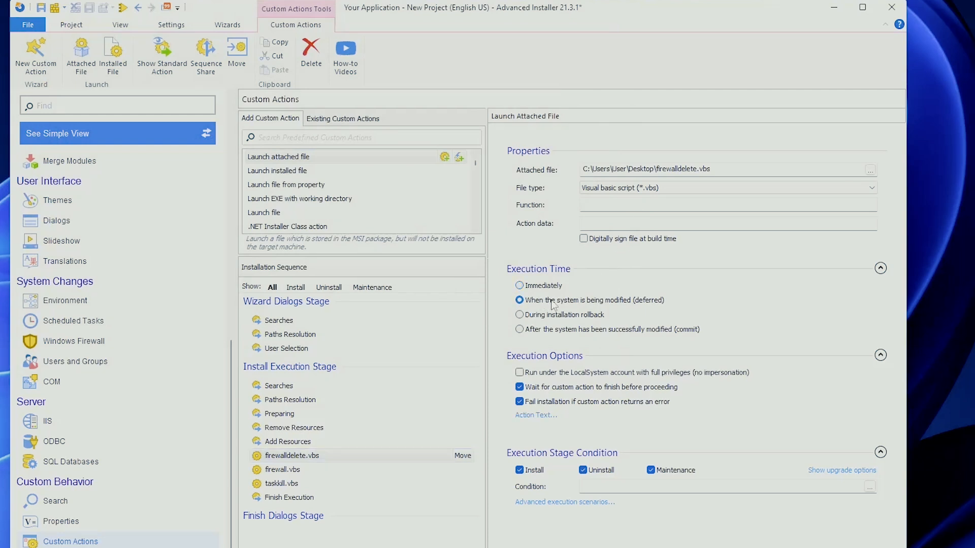
left_click(538, 468)
left_click(652, 470)
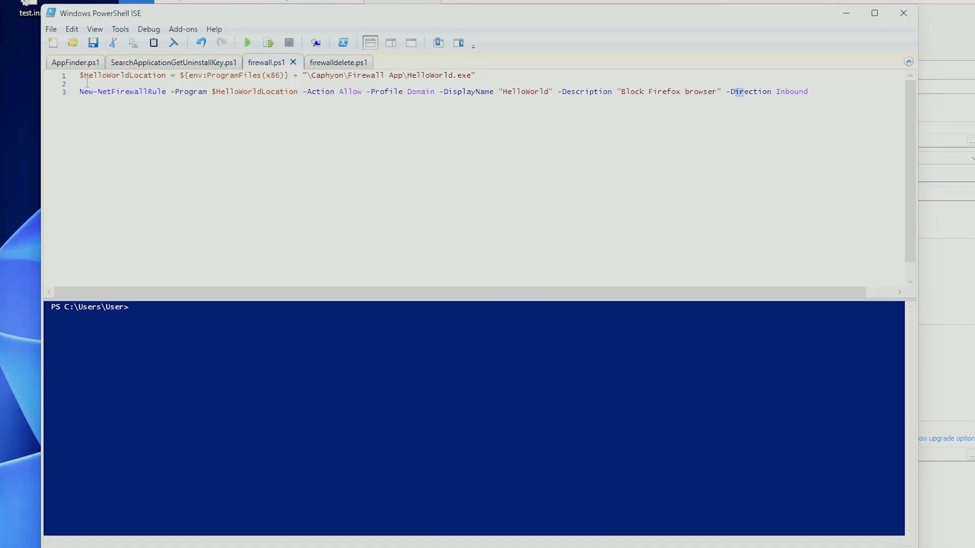
- Examine the New-NetFirewallRule command in firewall.ps1, including its program, action, profile, display name, description and direction parameters
left_click_drag(81, 76, 167, 78)
left_click_drag(330, 78, 495, 74)
left_click(508, 71)
left_click_drag(81, 95, 497, 75)
key("ctrl+z")
left_click(497, 75)
left_click_drag(306, 94, 363, 91)
left_click(371, 86)
mouse_move(440, 91)
left_mouse_down()
mouse_move(557, 94)
mouse_move(439, 94)
left_mouse_up()
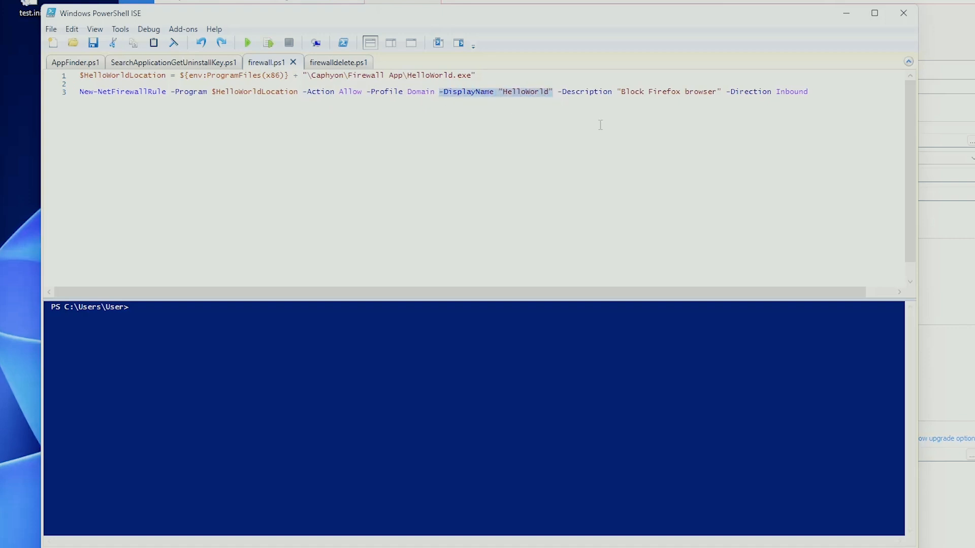
left_click_drag(558, 91, 721, 90)
left_click(720, 91)
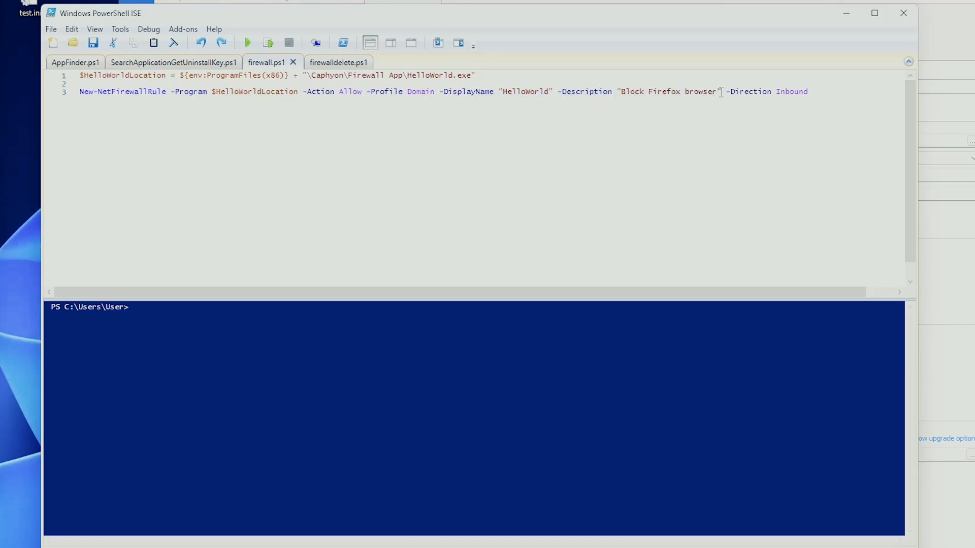
left_click_drag(727, 93, 820, 90)
left_click(805, 83)
- Examine the Remove-NetFirewallRule command with its display name in firewalldelete.ps1
left_click(333, 69)
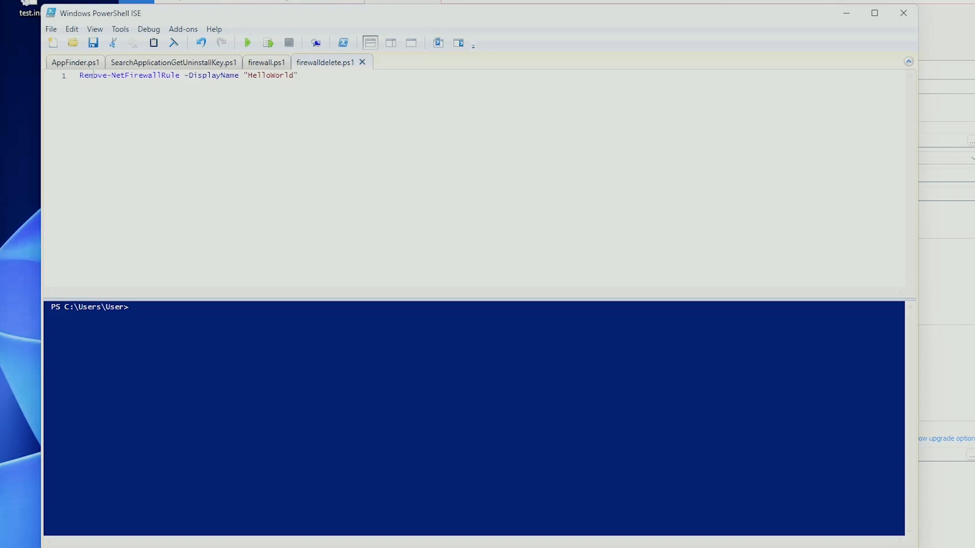
left_click_drag(177, 76, 102, 75)
left_click(186, 75)
left_click_drag(185, 75, 239, 75)
left_click(239, 75)
left_click(265, 63)
left_click_drag(211, 95, 244, 79)
left_click(330, 65)
left_click(282, 83)
- Add a Run PowerShell script file custom action using firewall.ps1 as an attached script
left_click(772, 3)
left_click(411, 109)
type("powe")
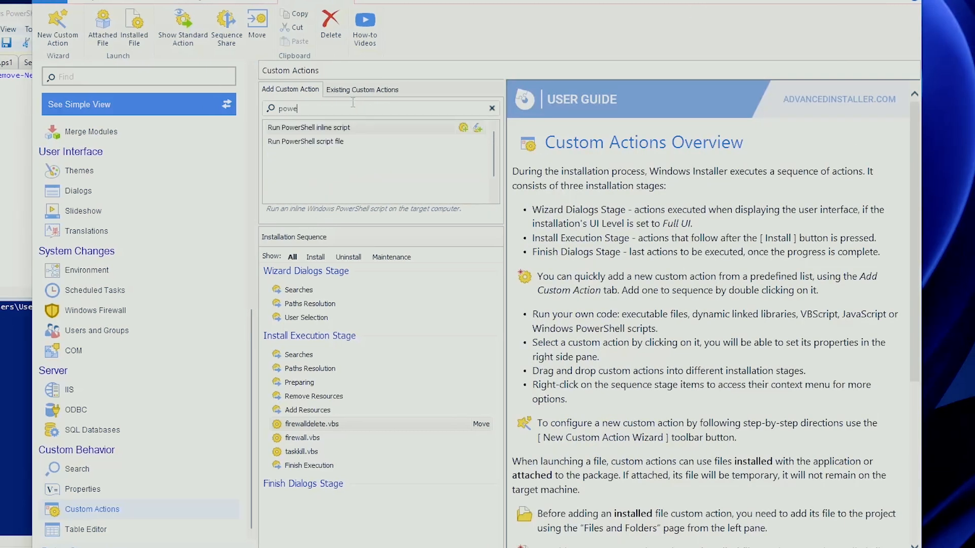
double_click(348, 139)
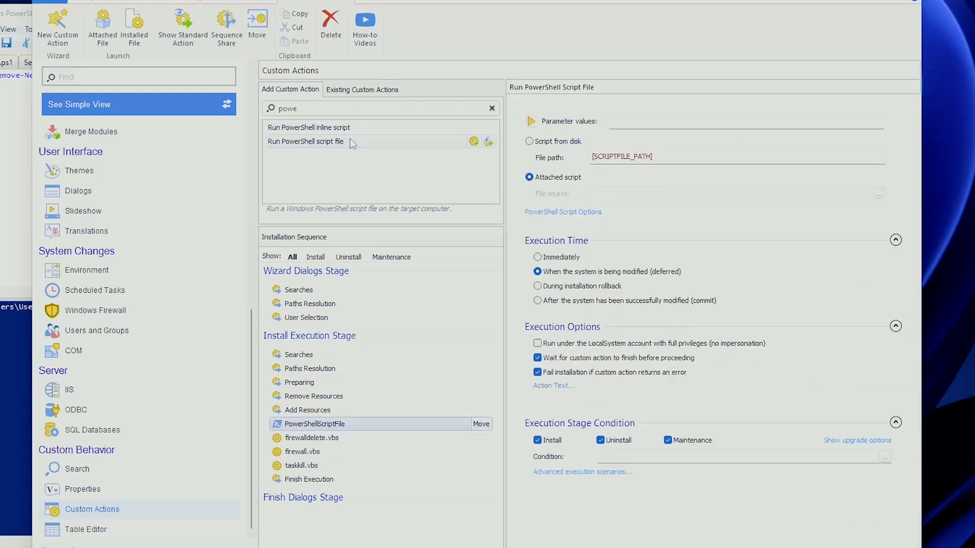
left_click(554, 179)
left_click(223, 169)
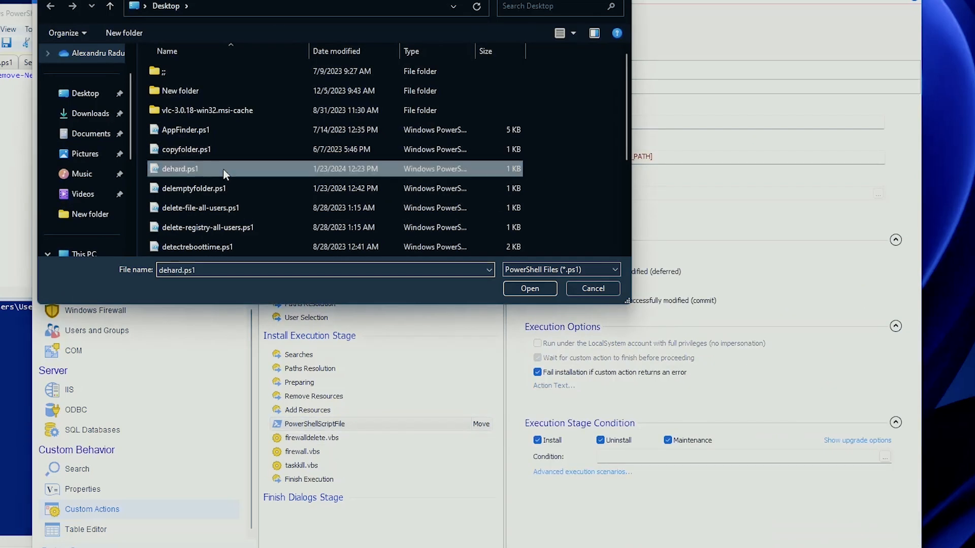
key("f")
double_click(174, 131)
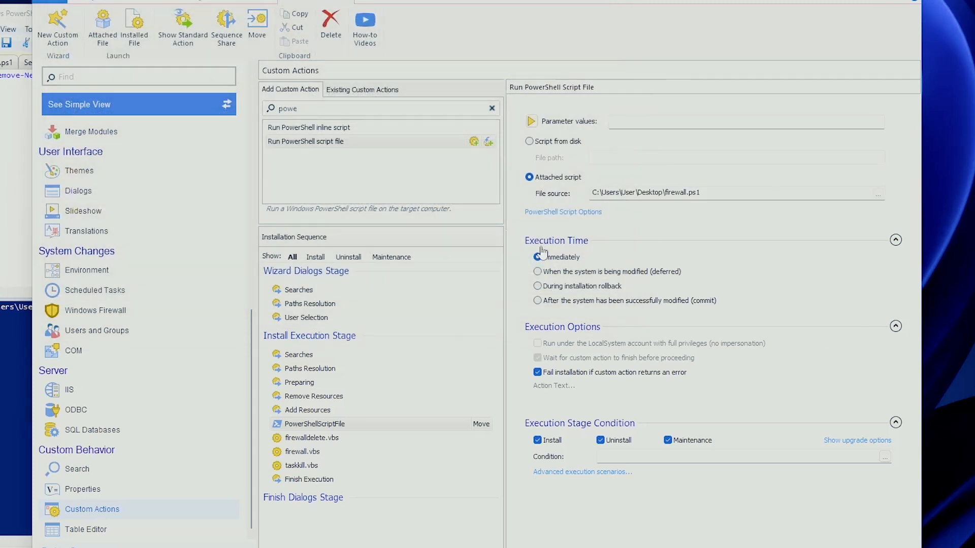
- Set the firewall.ps1 action to run deferred and clear its Uninstall condition
left_click(565, 274)
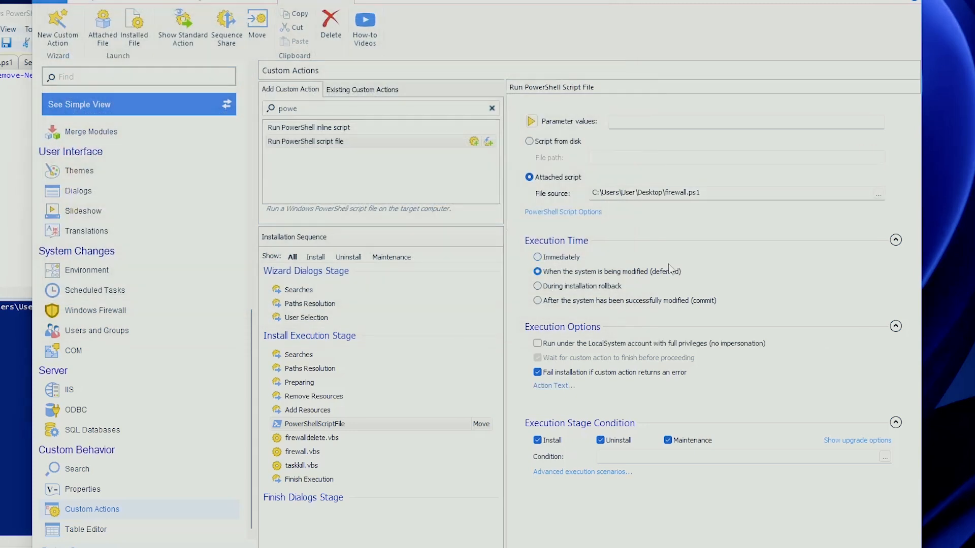
left_click(604, 440)
- Add a second Run PowerShell script file custom action with firewalldelete.ps1 attached
double_click(340, 141)
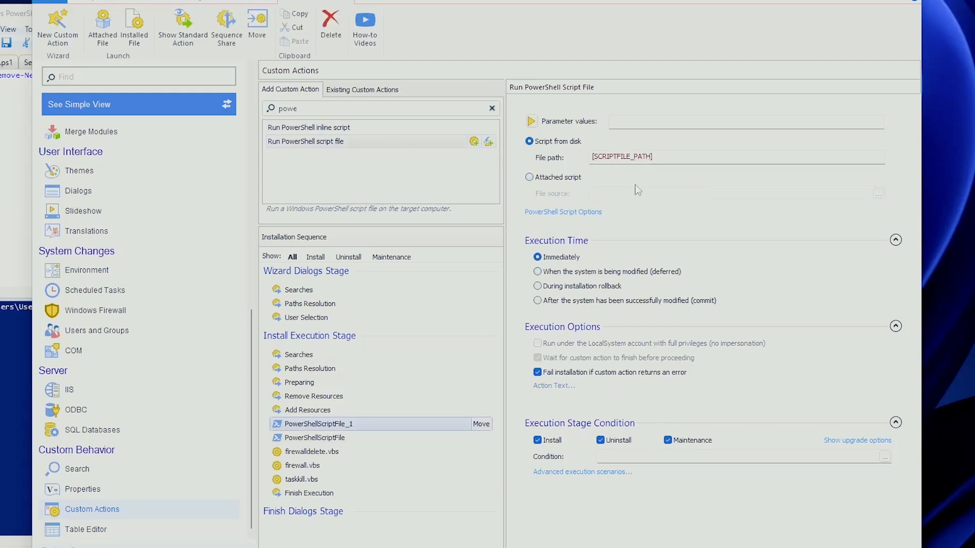
left_click(555, 177)
key("f")
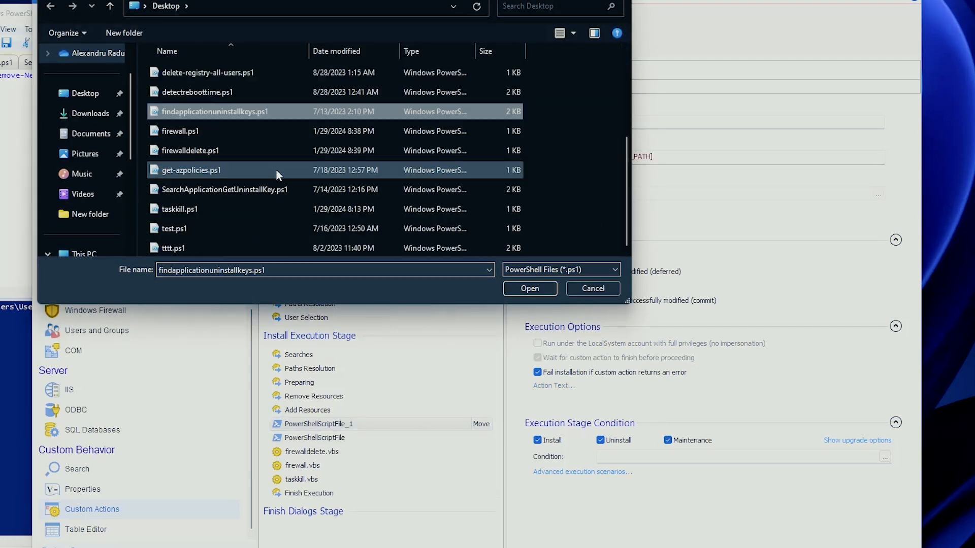
double_click(204, 151)
- Set the firewalldelete.ps1 action to run deferred and only on Uninstall, clearing Install and Maintenance
left_click(588, 272)
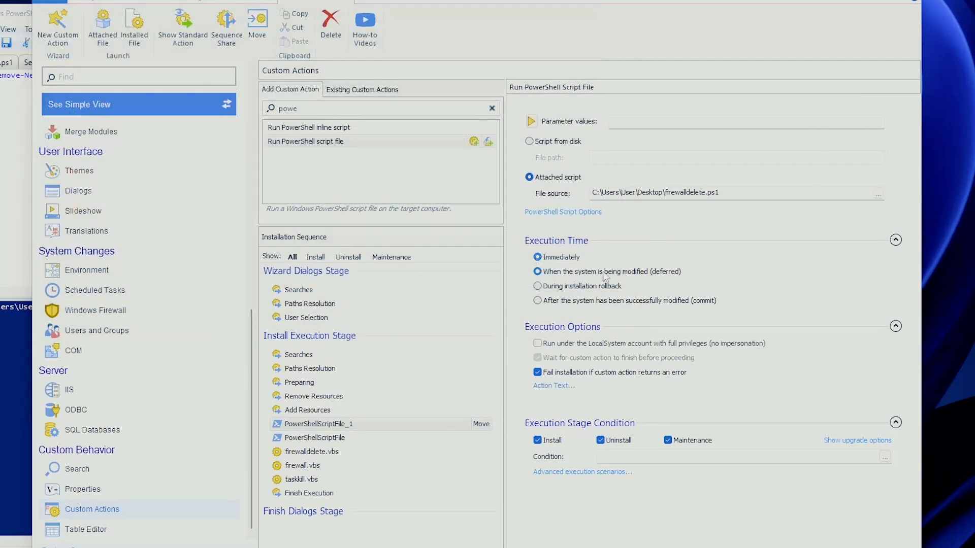
left_click(552, 441)
left_click(688, 441)
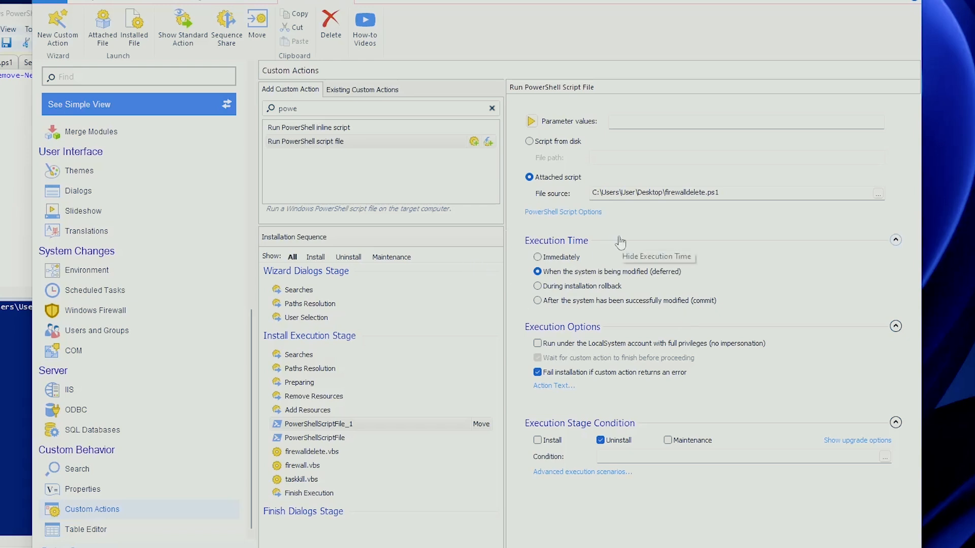
- Create a new Windows Firewall rule with Inbound direction and set its program path to HelloWorld.exe from the Application Folder
left_click(170, 312)
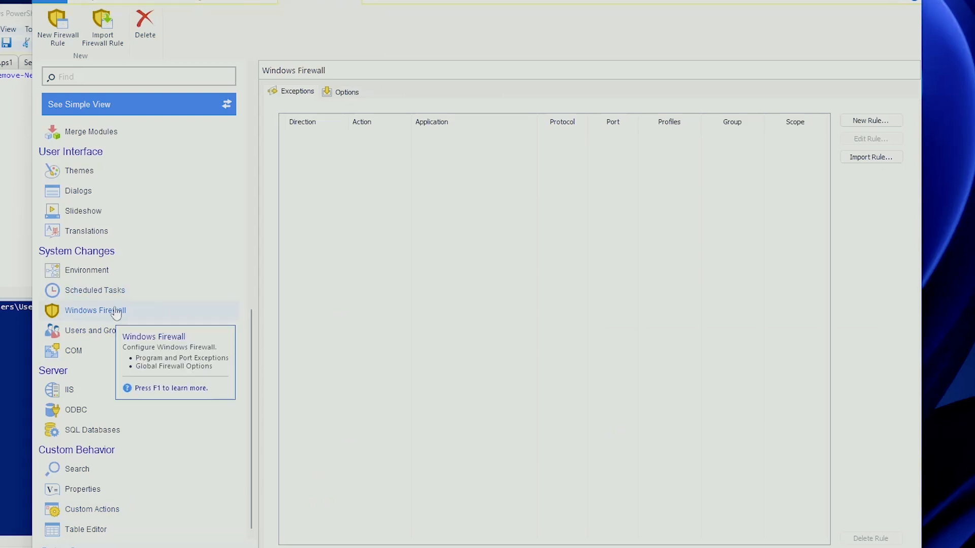
left_click(53, 38)
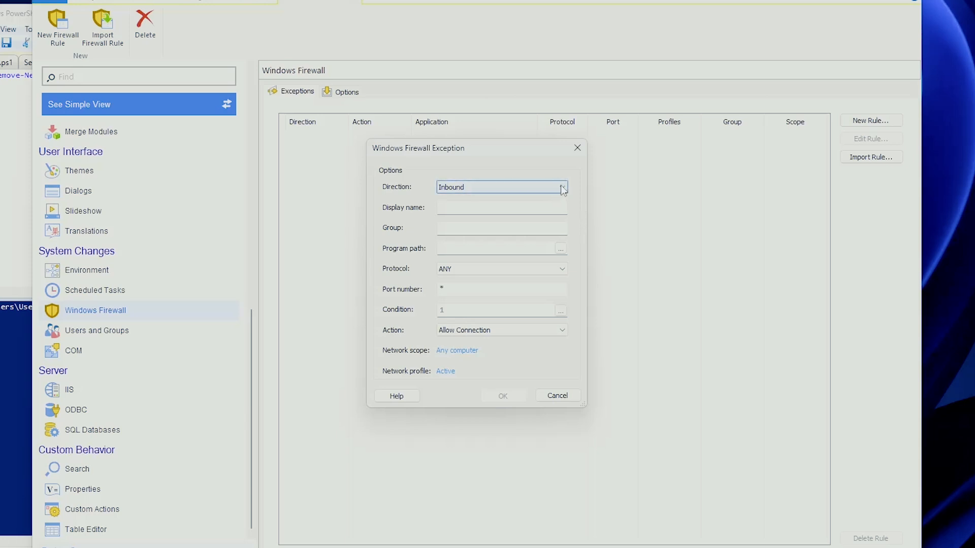
left_click(478, 185)
left_click(477, 185)
left_click(523, 185)
left_click(525, 189)
left_click(525, 190)
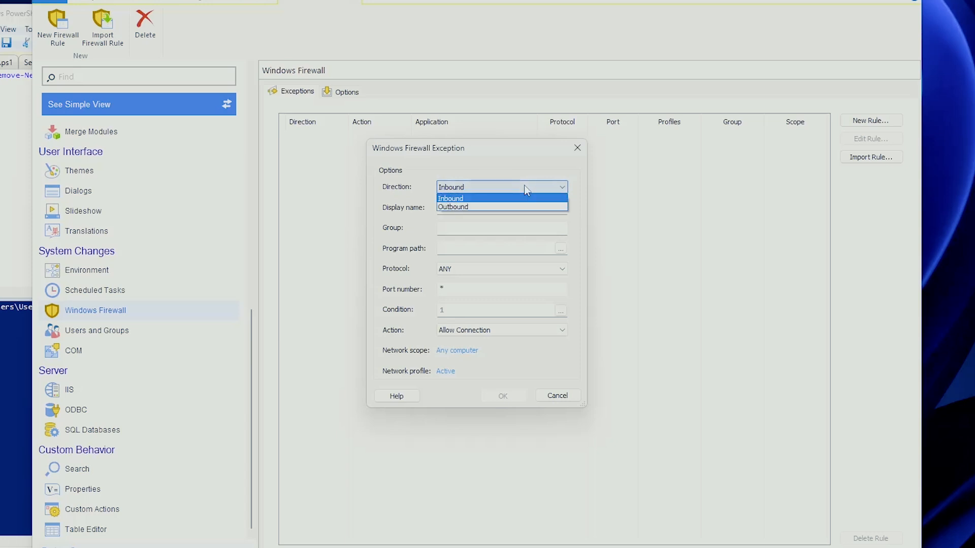
left_click(526, 189)
left_click(526, 187)
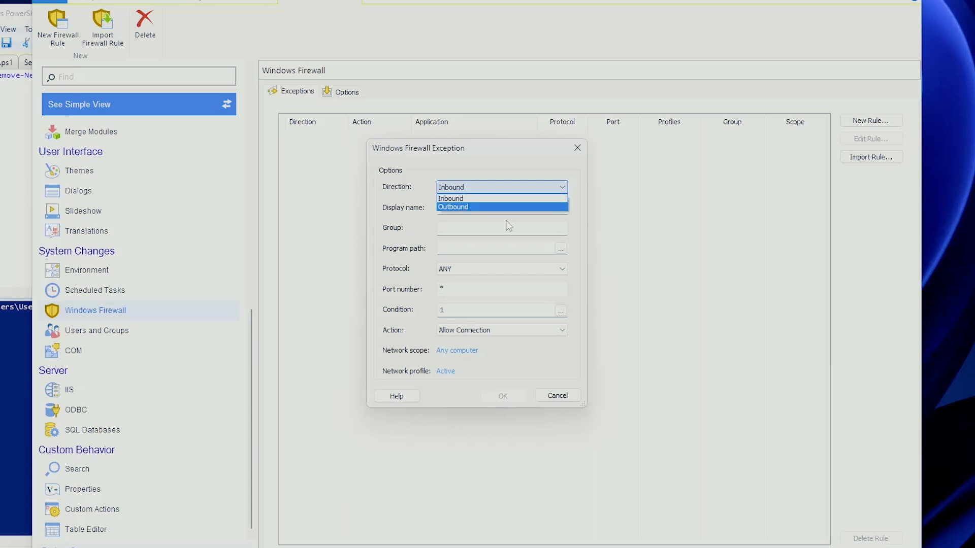
left_click(487, 198)
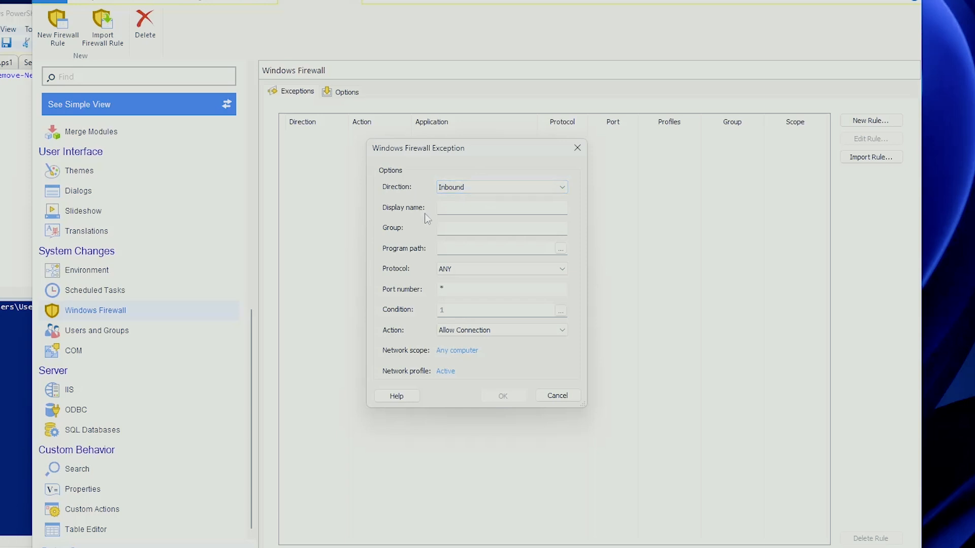
left_click(561, 248)
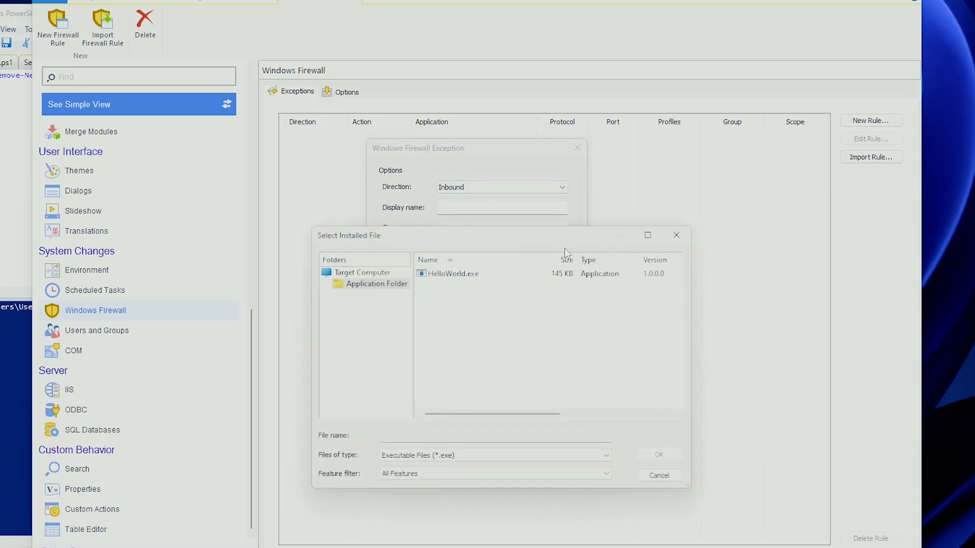
double_click(463, 273)
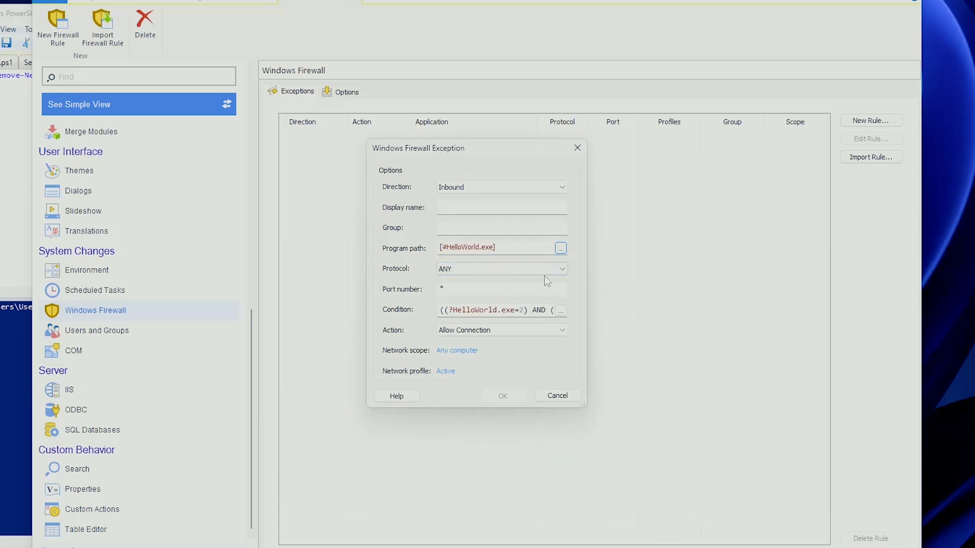
- Name the new firewall rule HelloWorld, keeping protocol ANY and Allow Connection, and save it
left_click(556, 269)
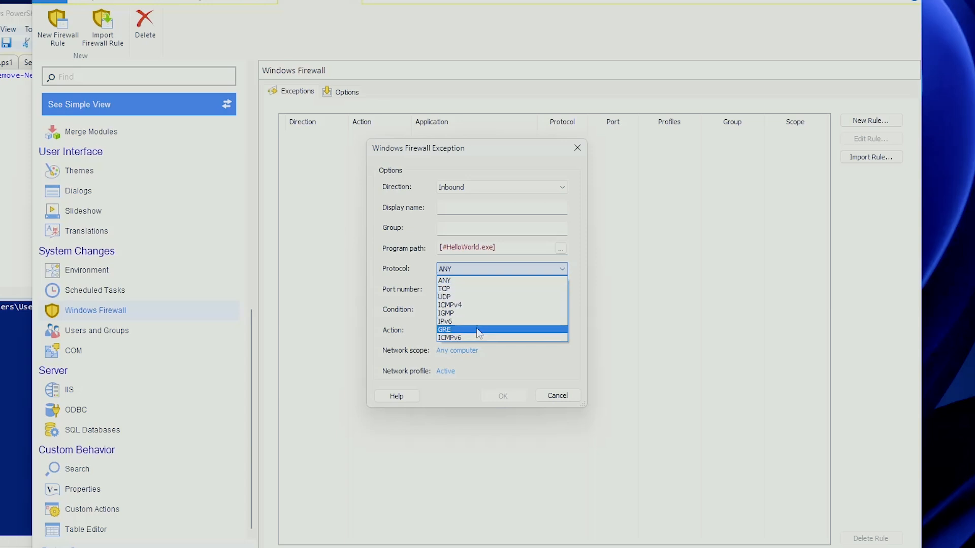
left_click(553, 275)
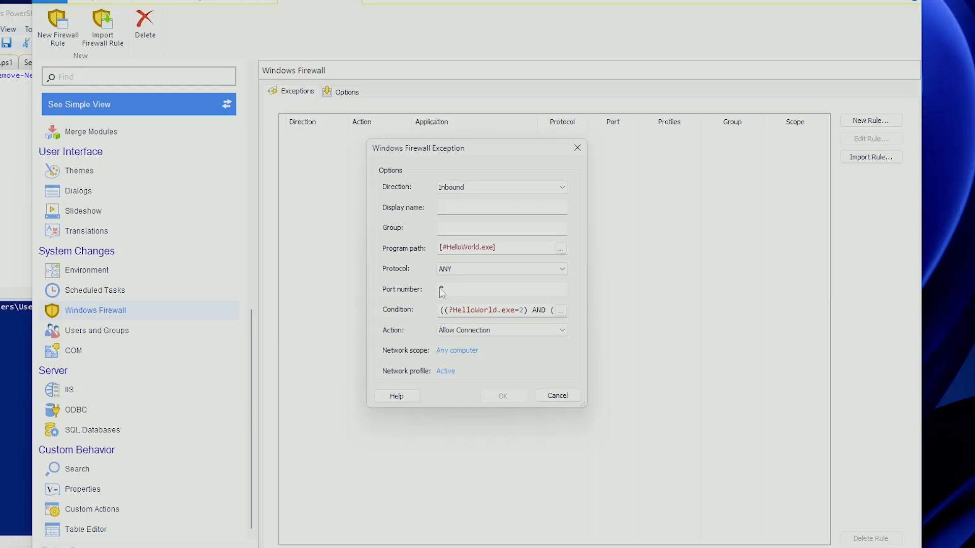
left_click(467, 331)
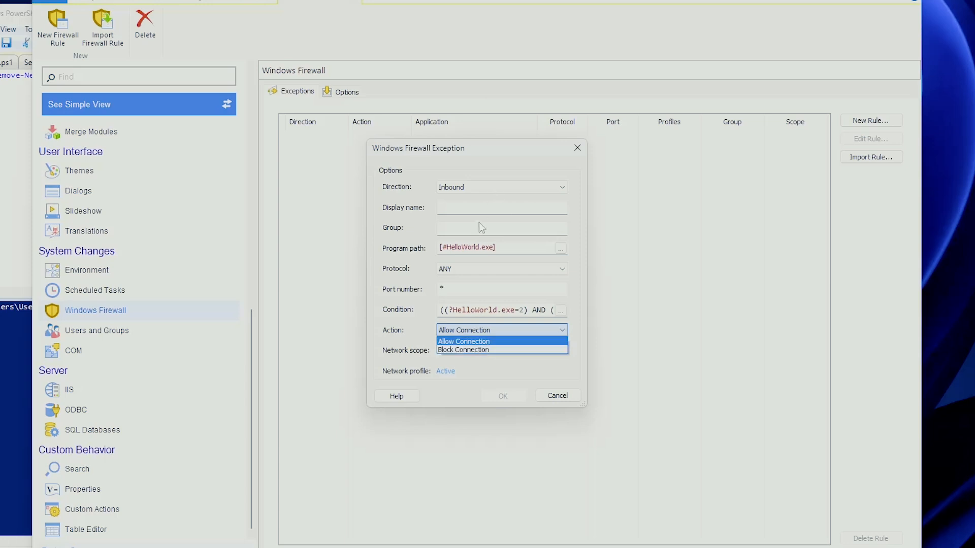
left_click(475, 162)
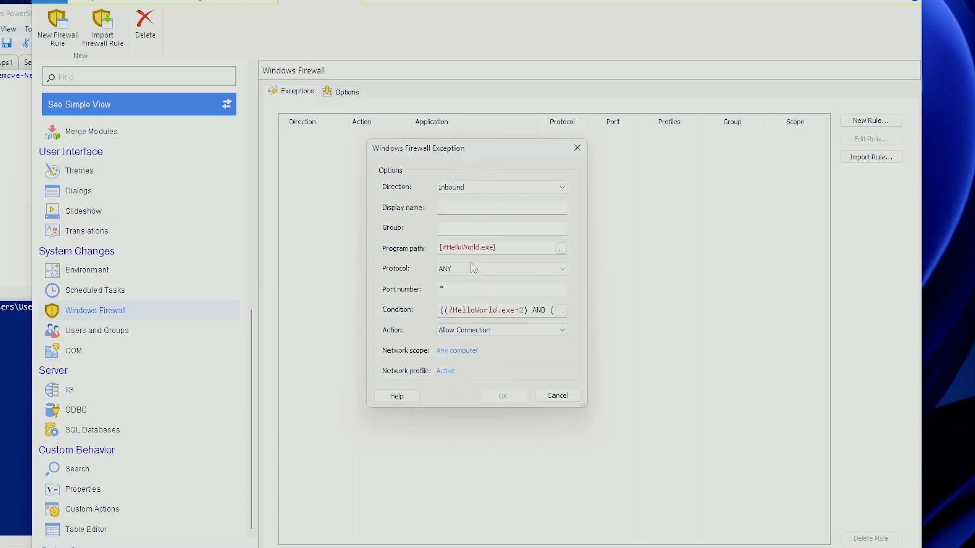
left_click(480, 208)
type("HelloWorld")
left_click(491, 395)
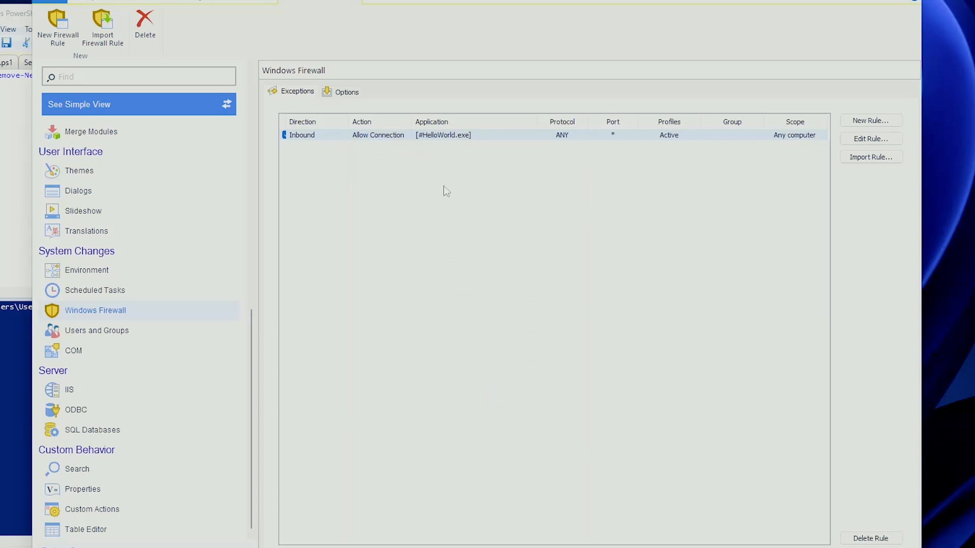
- Import the inbound TeamViewer Remote UDP rule from the computer's existing Windows Firewall rules
left_click_drag(285, 121, 352, 124)
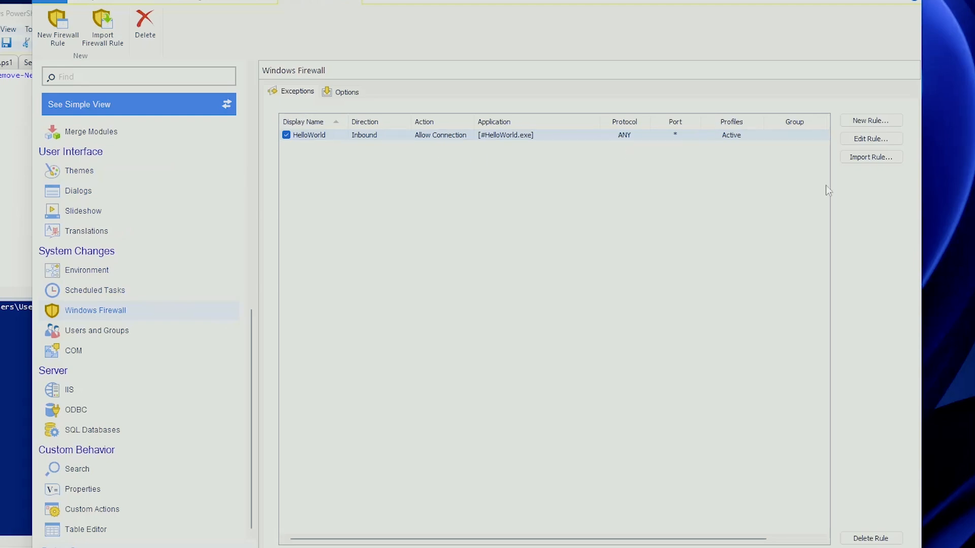
left_click(113, 35)
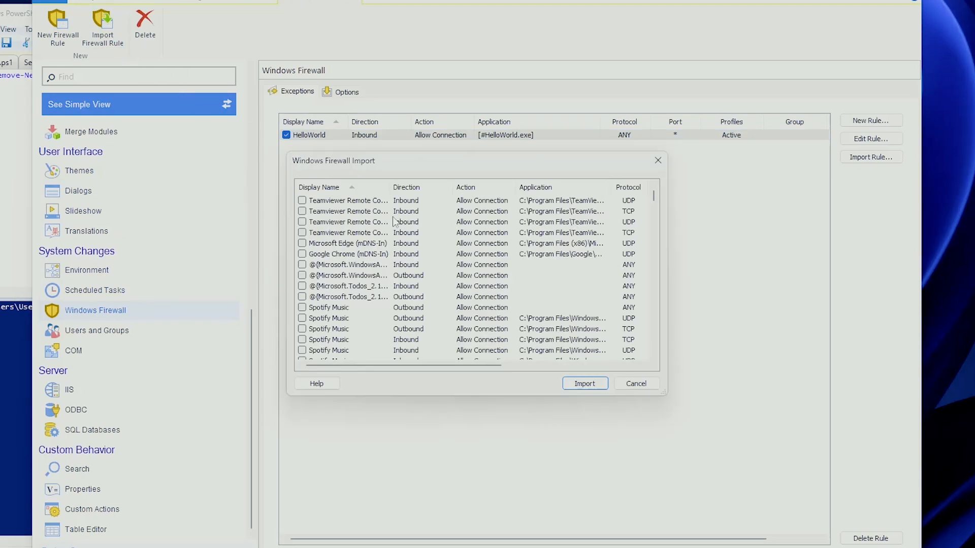
mouse_move(656, 191)
left_mouse_down()
mouse_move(655, 363)
mouse_move(653, 195)
left_mouse_up()
left_click_drag(465, 367, 632, 366)
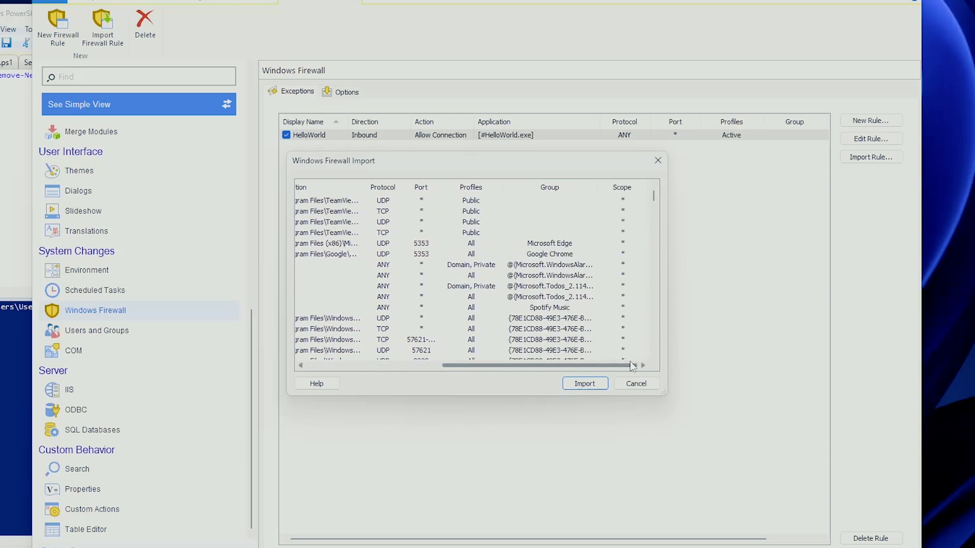
left_click(583, 384)
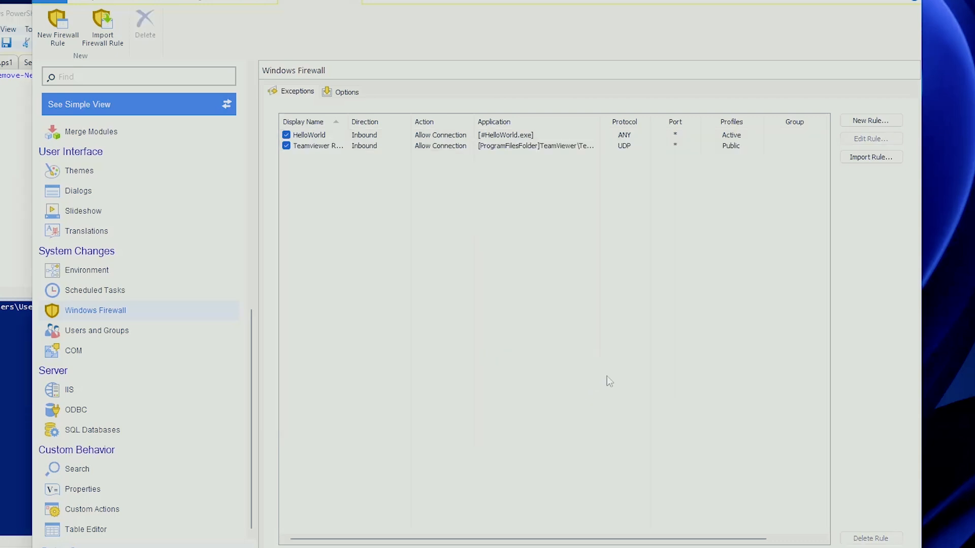
double_click(601, 122)
left_click(639, 147)
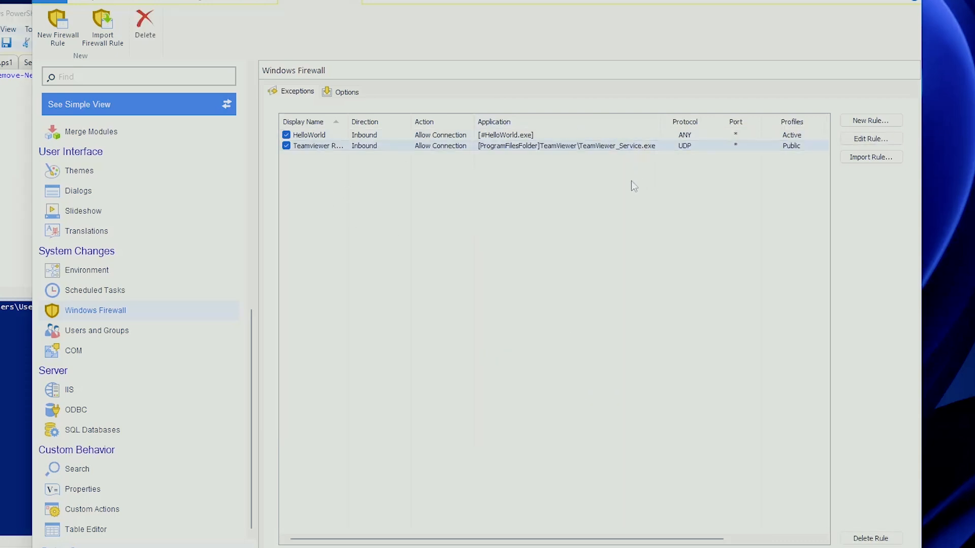